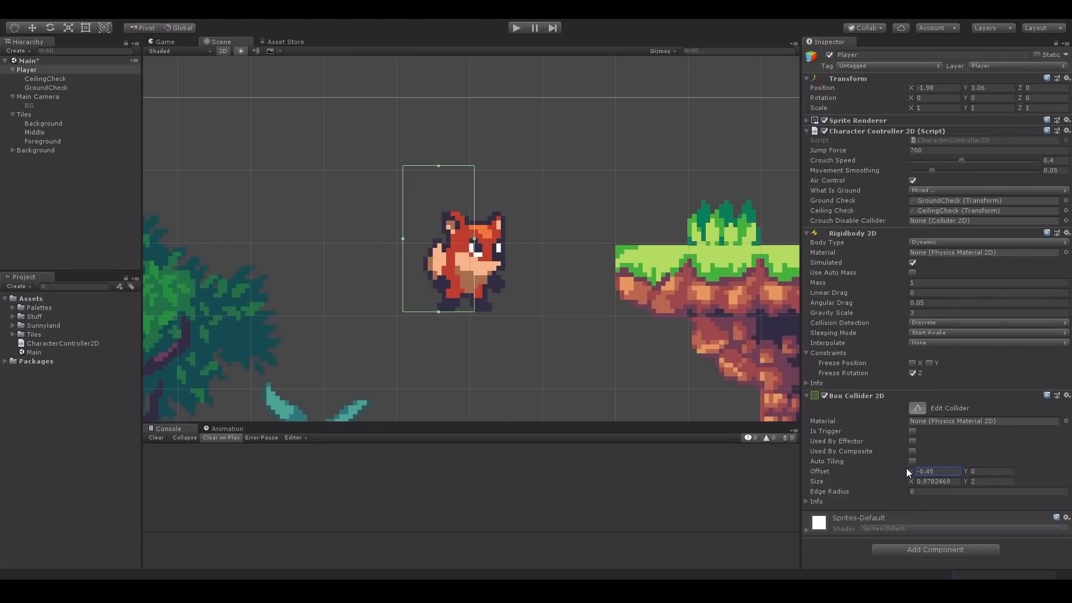
Nudge the fox's collider right and add a third shield enemy below the right one.
left_click_drag(907, 468, 923, 469)
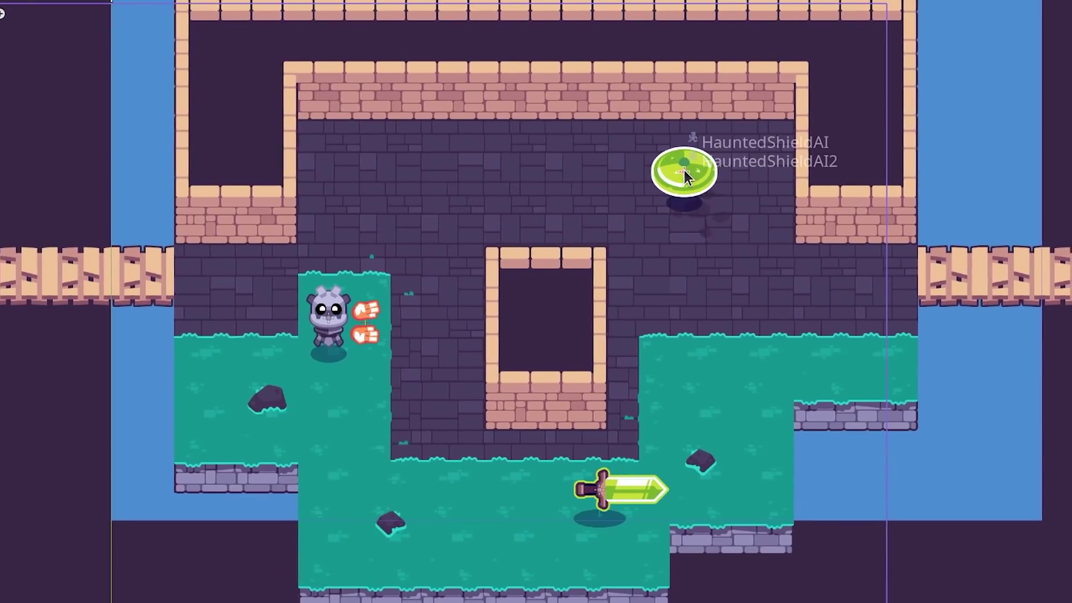
key("ctrl+d")
left_click_drag(580, 205, 681, 261)
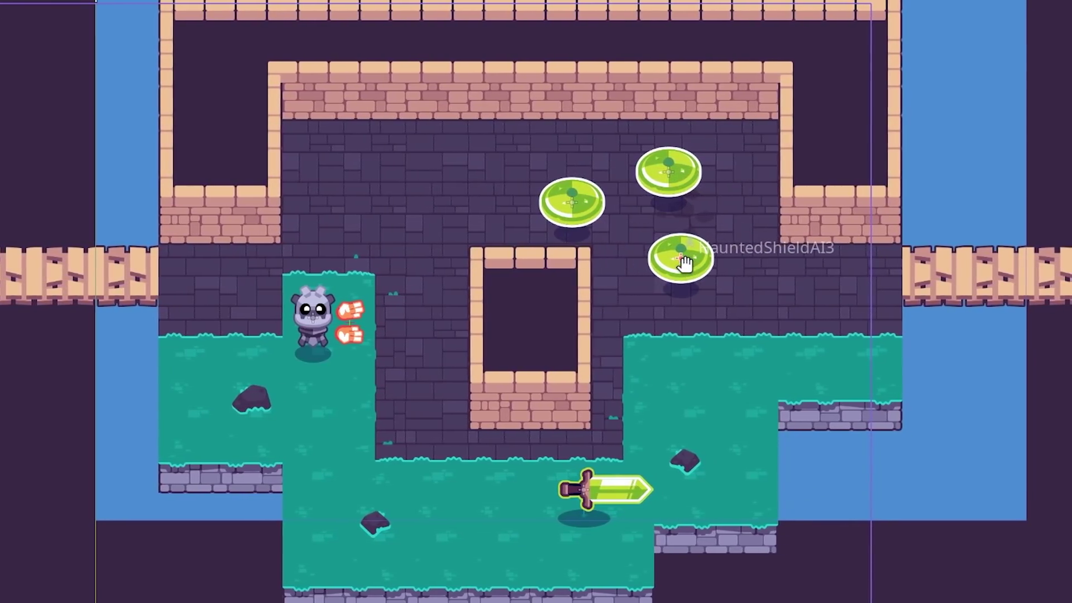
Duplicate the sword enemy and move the copy down-left in the dungeon.
left_click(581, 488)
key("ctrl+d")
left_click_drag(569, 492, 467, 538)
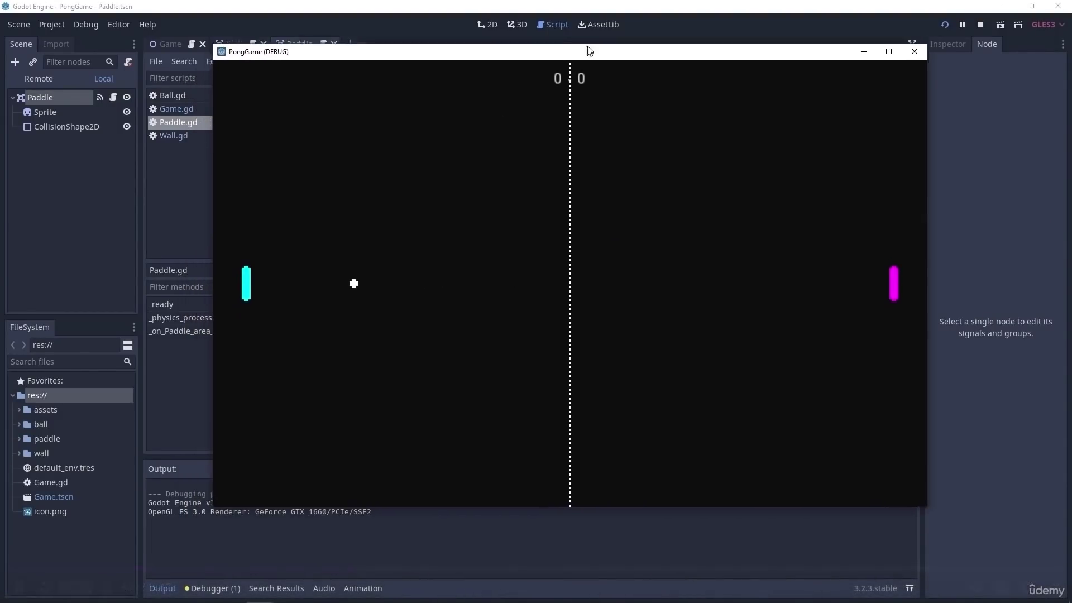
Move the running Pong game window aside.
left_click_drag(556, 82, 594, 38)
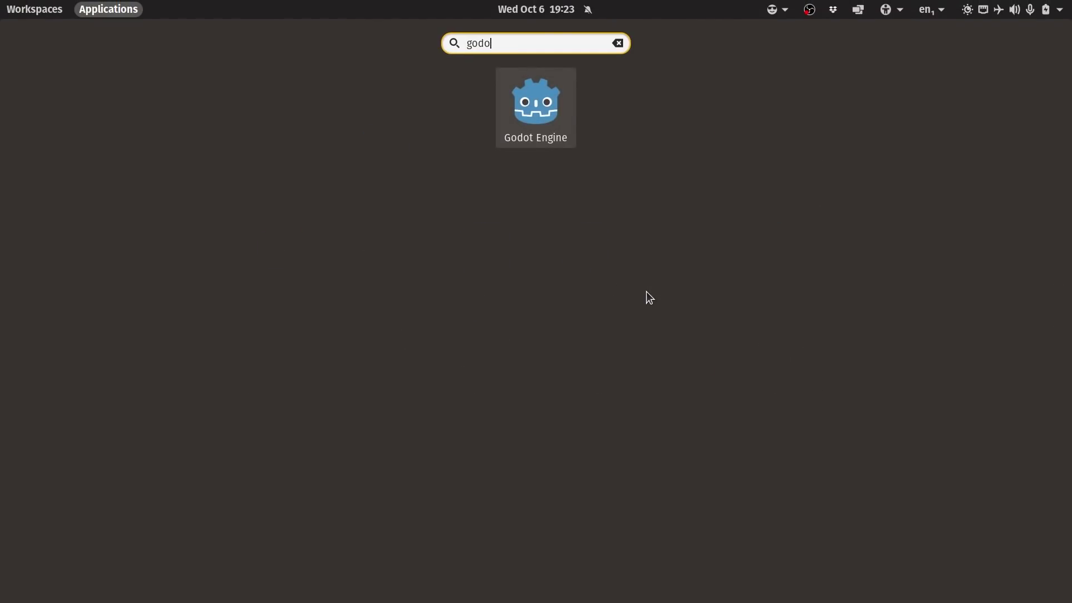
key("Return")
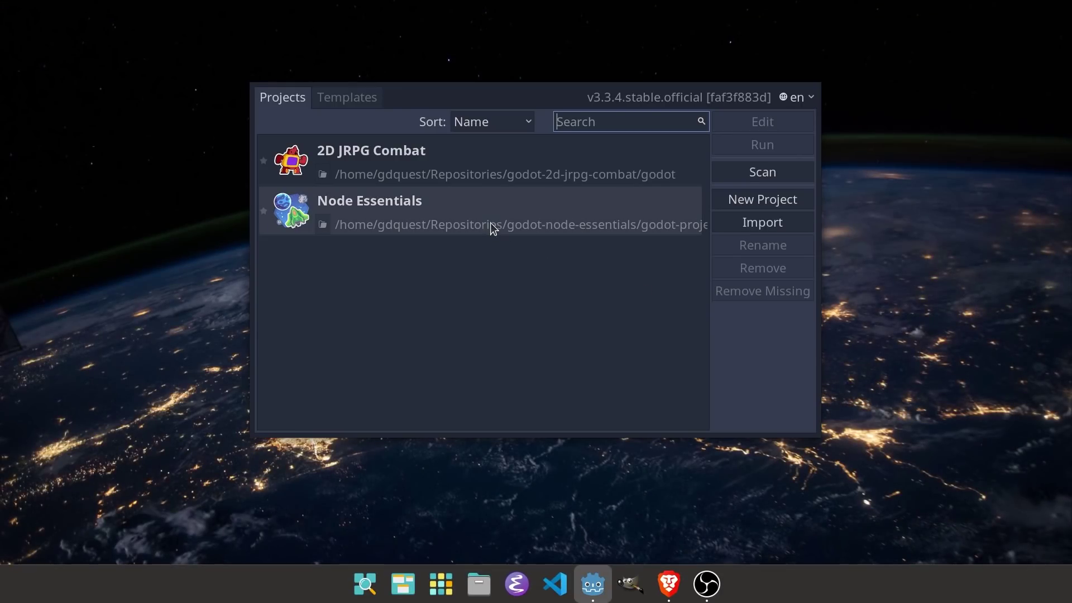
Open Node Essentials from the Project Manager, switch to the Game scene and run it.
double_click(484, 215)
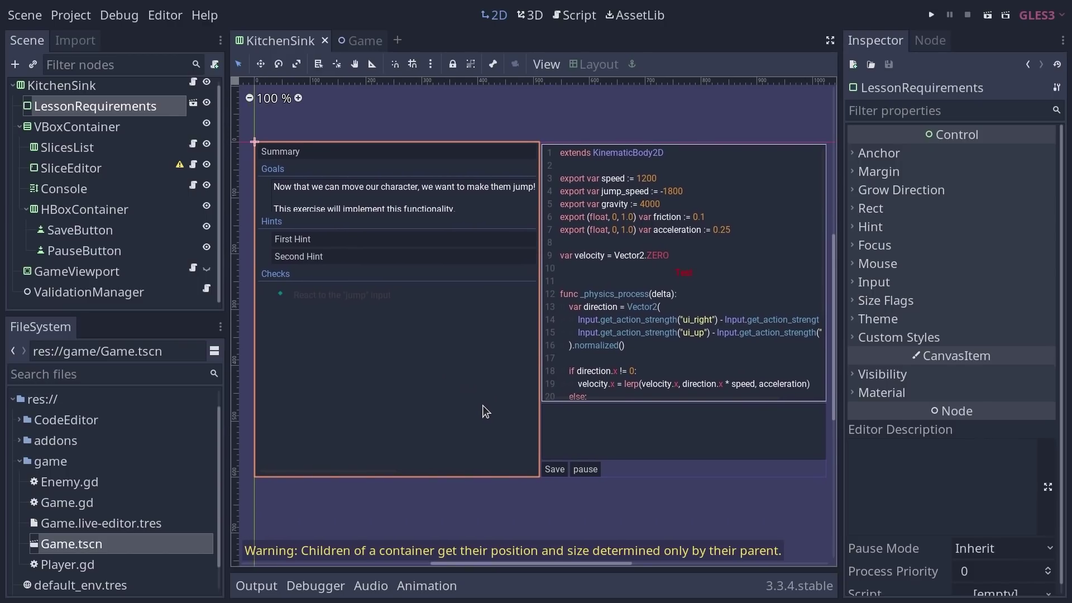
left_click(367, 40)
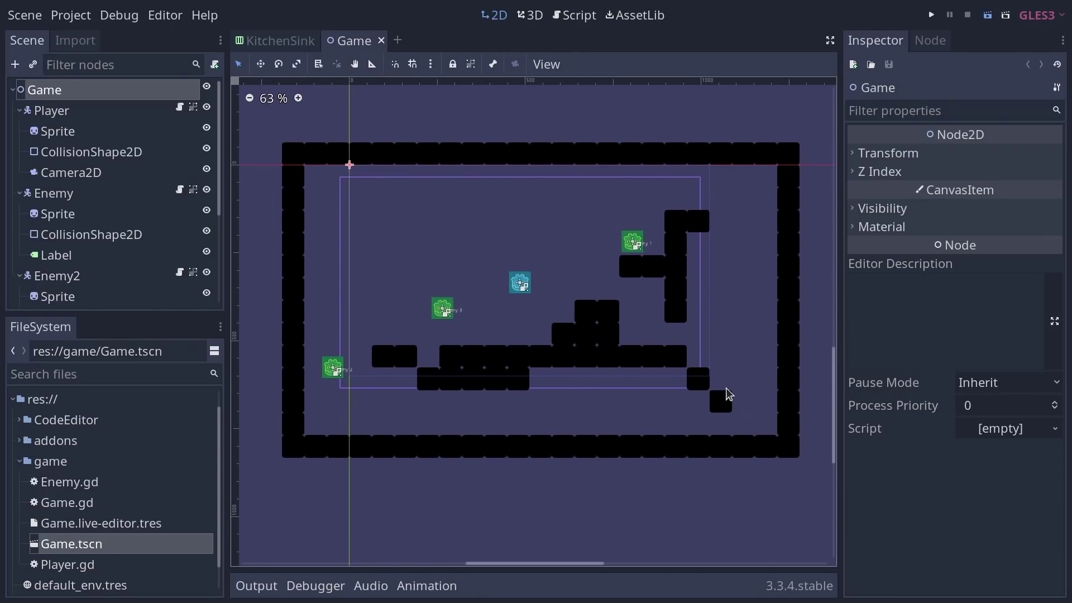
key("F6")
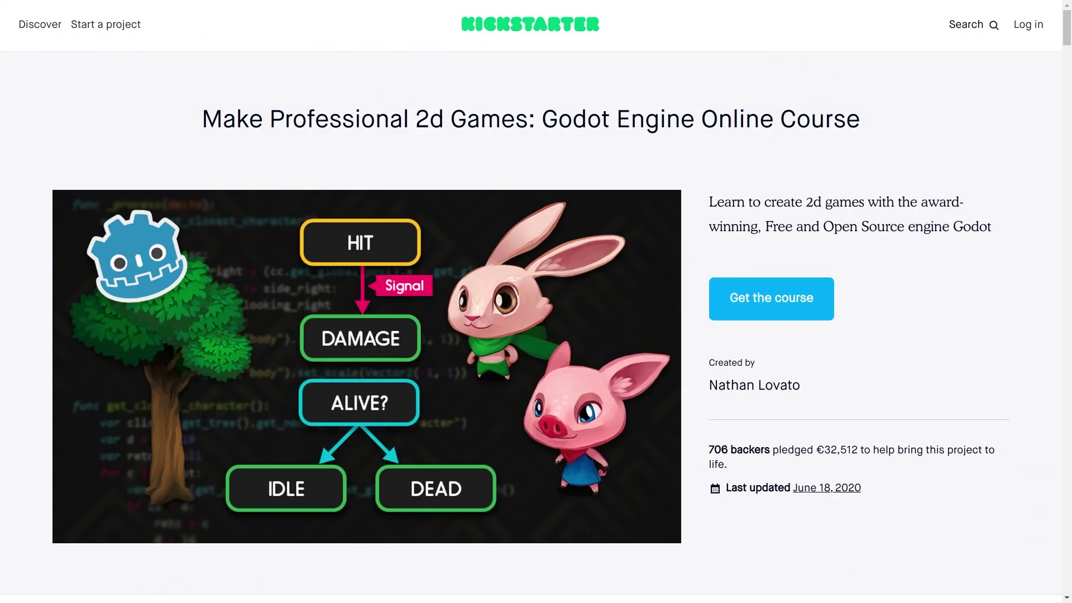
scroll(504, 441, "down", 1)
scroll(504, 440, "down", 2)
scroll(505, 441, "down", 2)
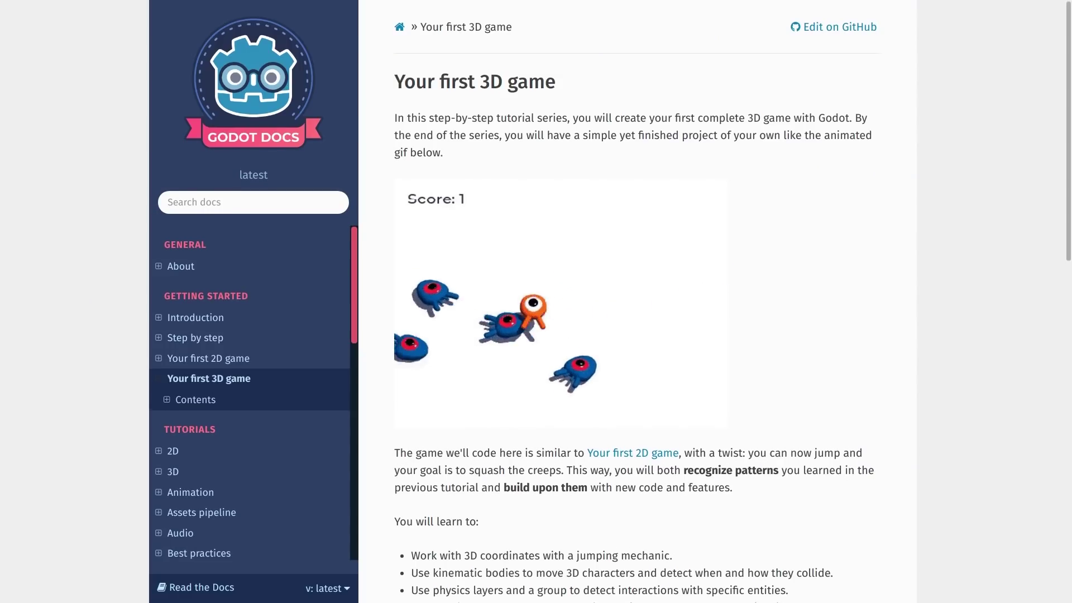
scroll(536, 335, "down", 3)
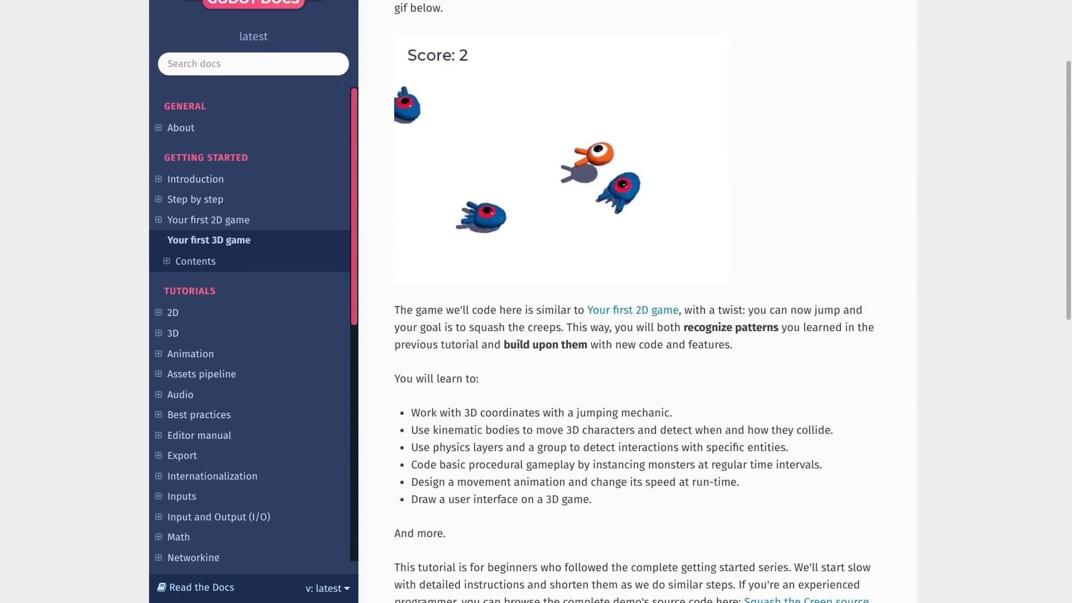
scroll(637, 335, "down", 3)
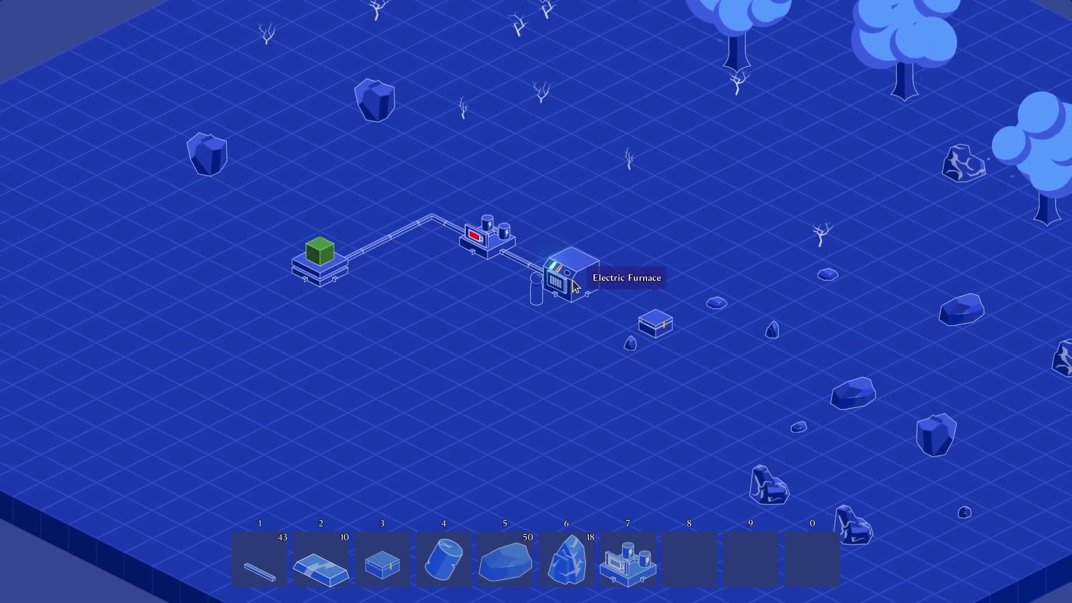
Select an item on the Kickstarter campaign page while reviewing the course campaign.
left_click(570, 279)
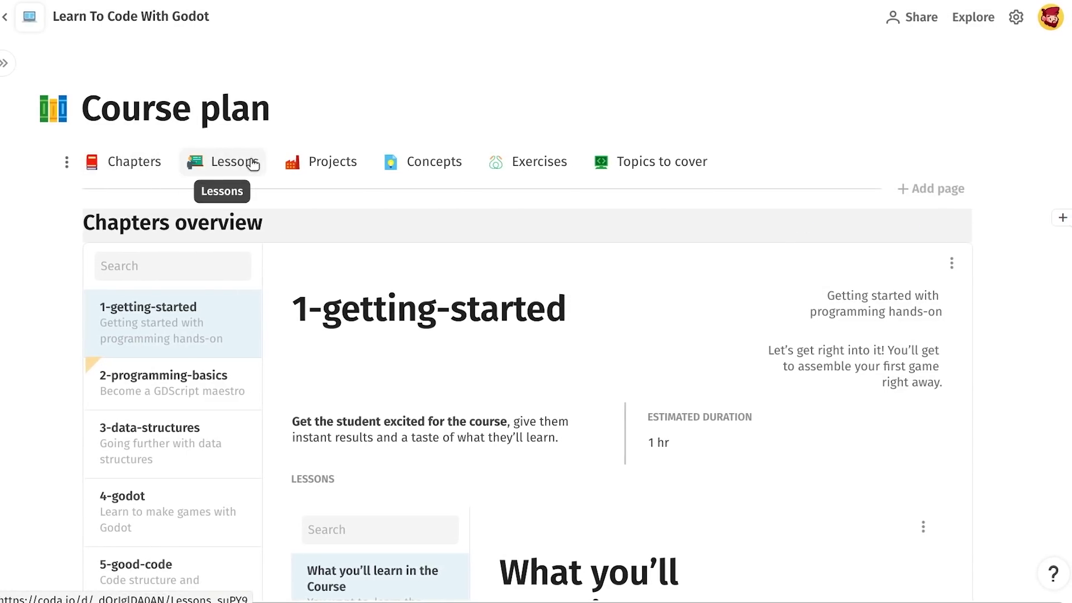
Show the course plan's Topics to cover page with its topics and features table.
left_click(653, 168)
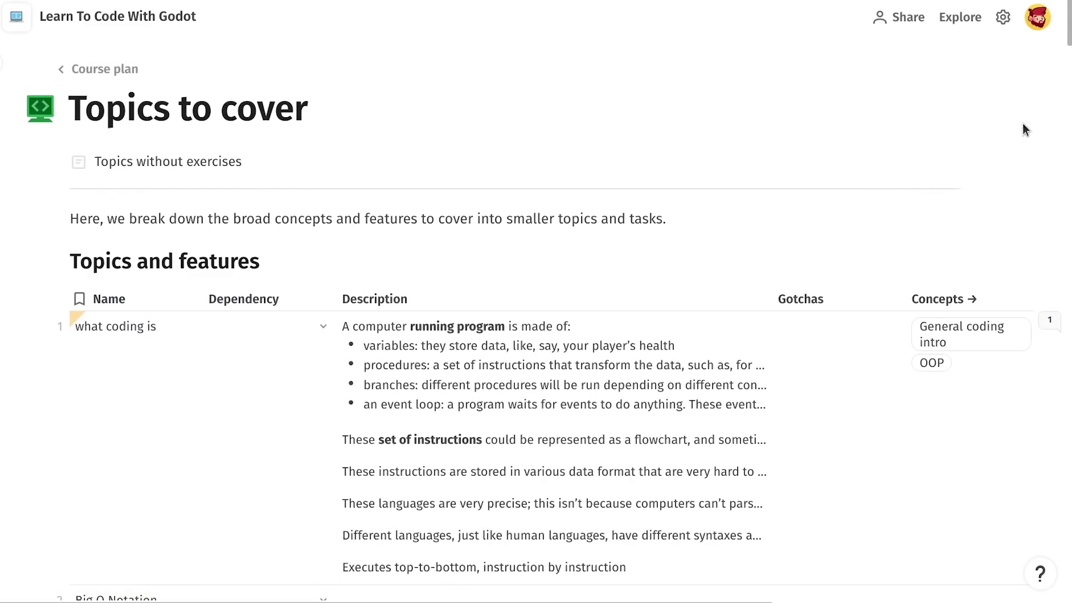